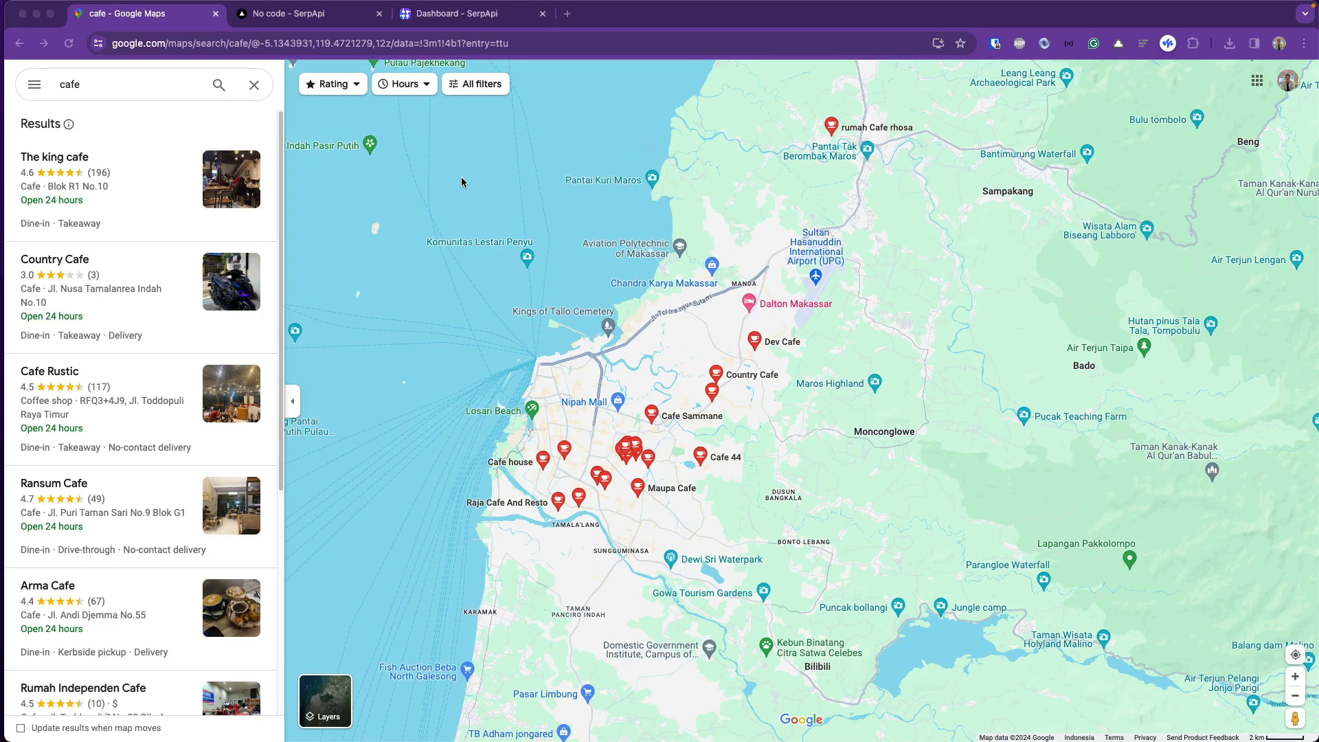
pyautogui.scroll(-3, 284, 174)
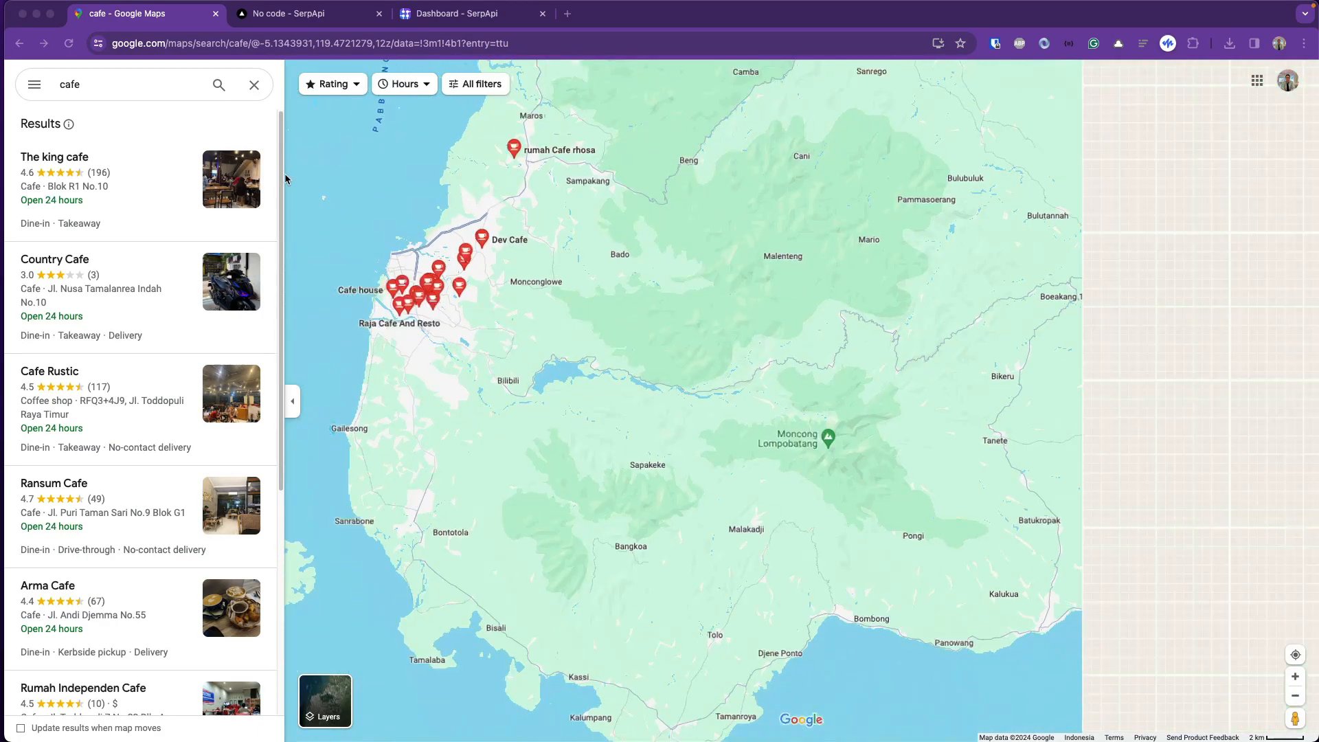
pyautogui.scroll(3, 285, 174)
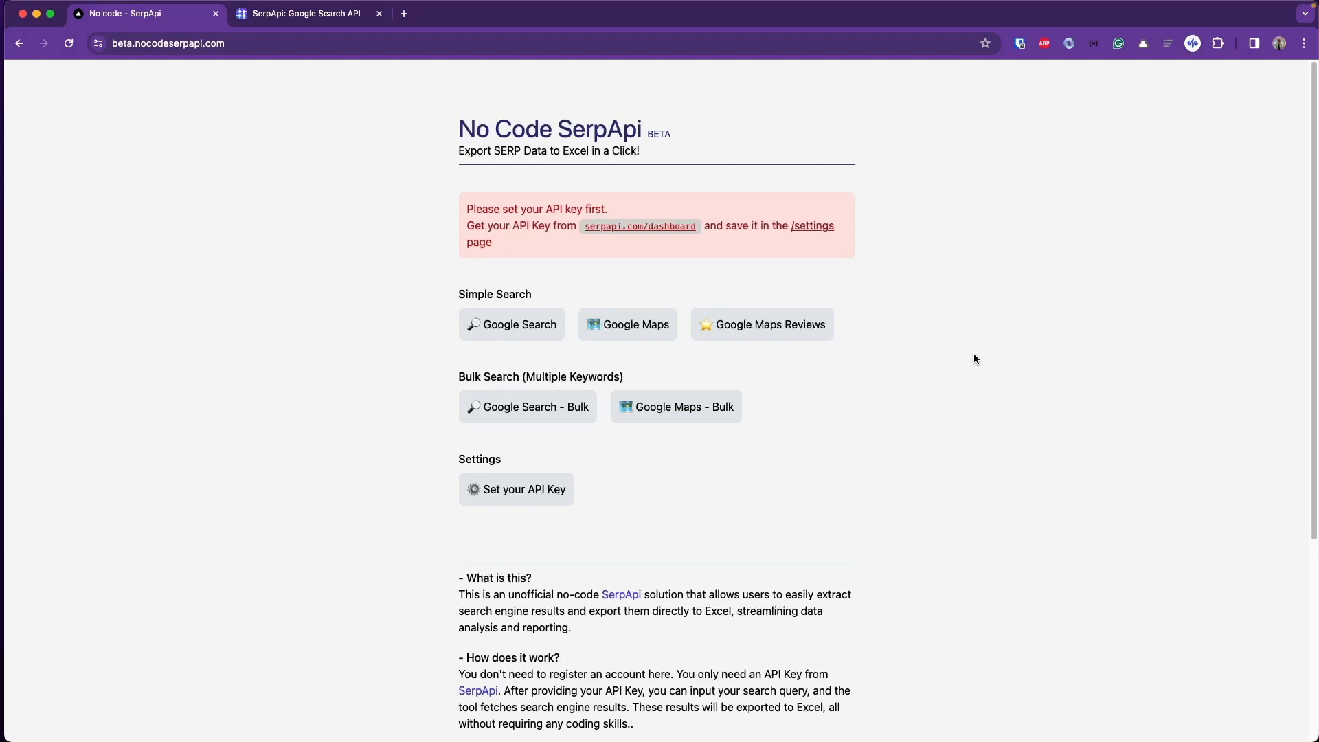
# - Switch from the Google Maps tab to the serpapi.com tab
pyautogui.hotkey('ctrl', 'Tab')
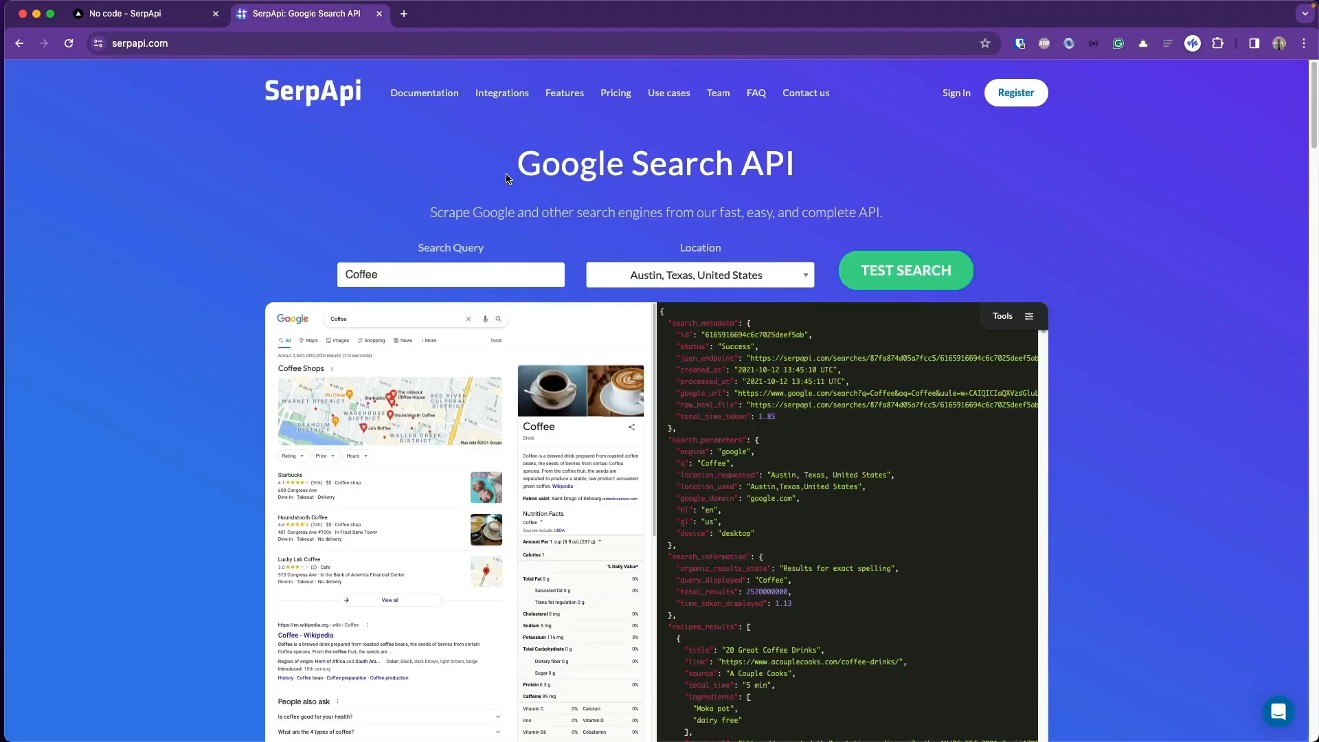
# - Copy the private API key from the SerpApi dashboard and return to No Code SerpApi
pyautogui.click(956, 92)
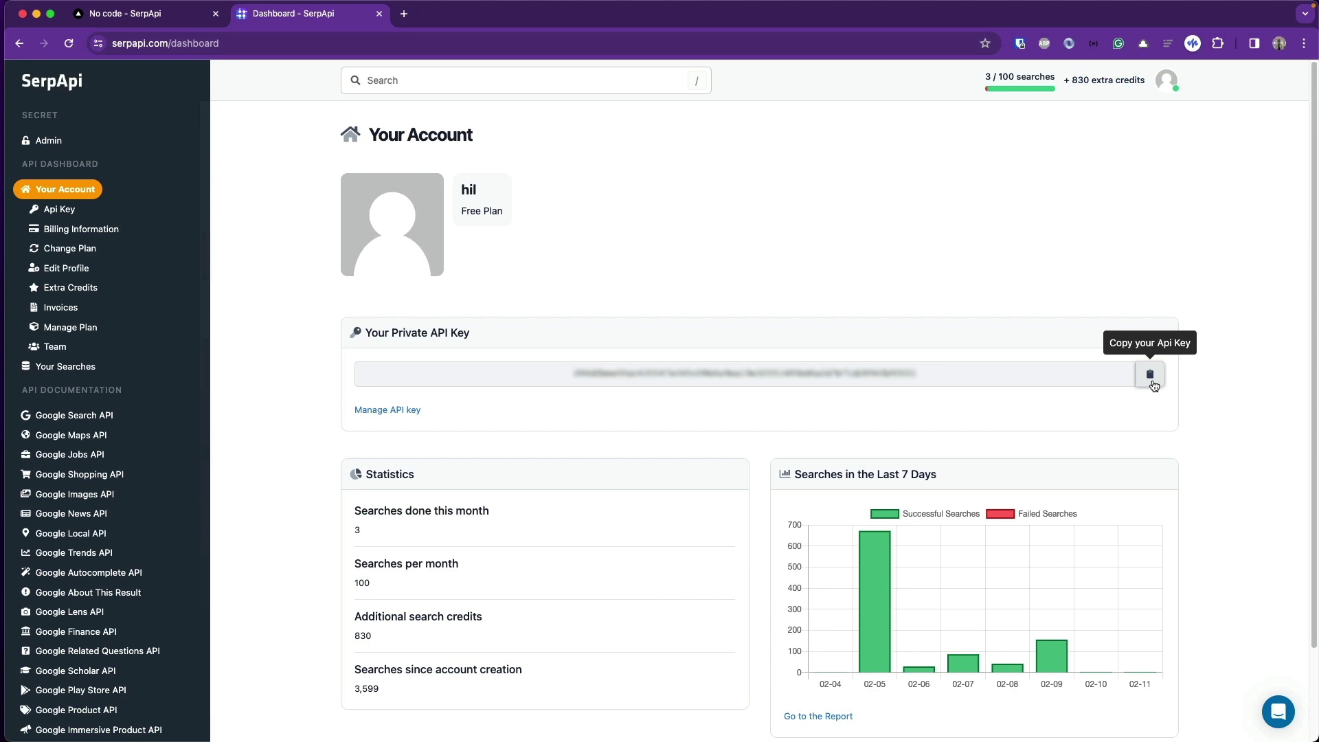
pyautogui.click(1152, 378)
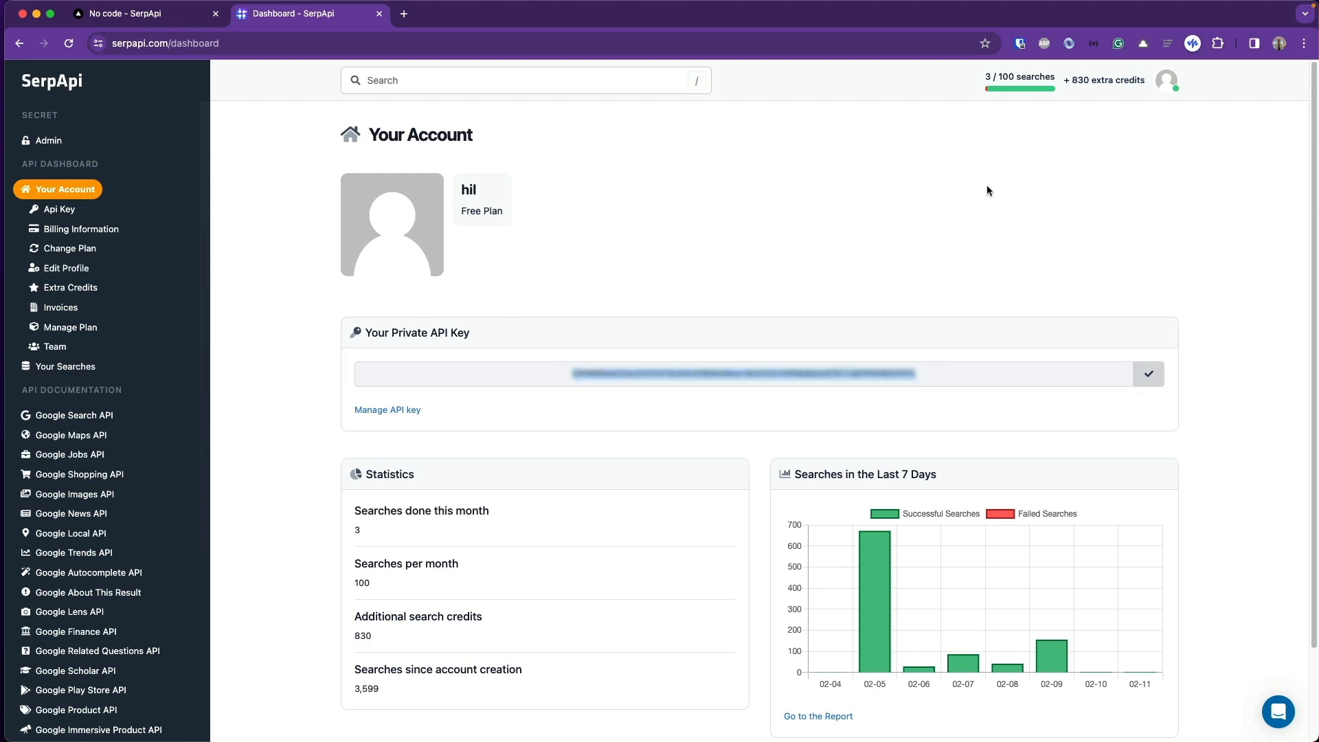
pyautogui.hotkey('ctrl', 'Tab')
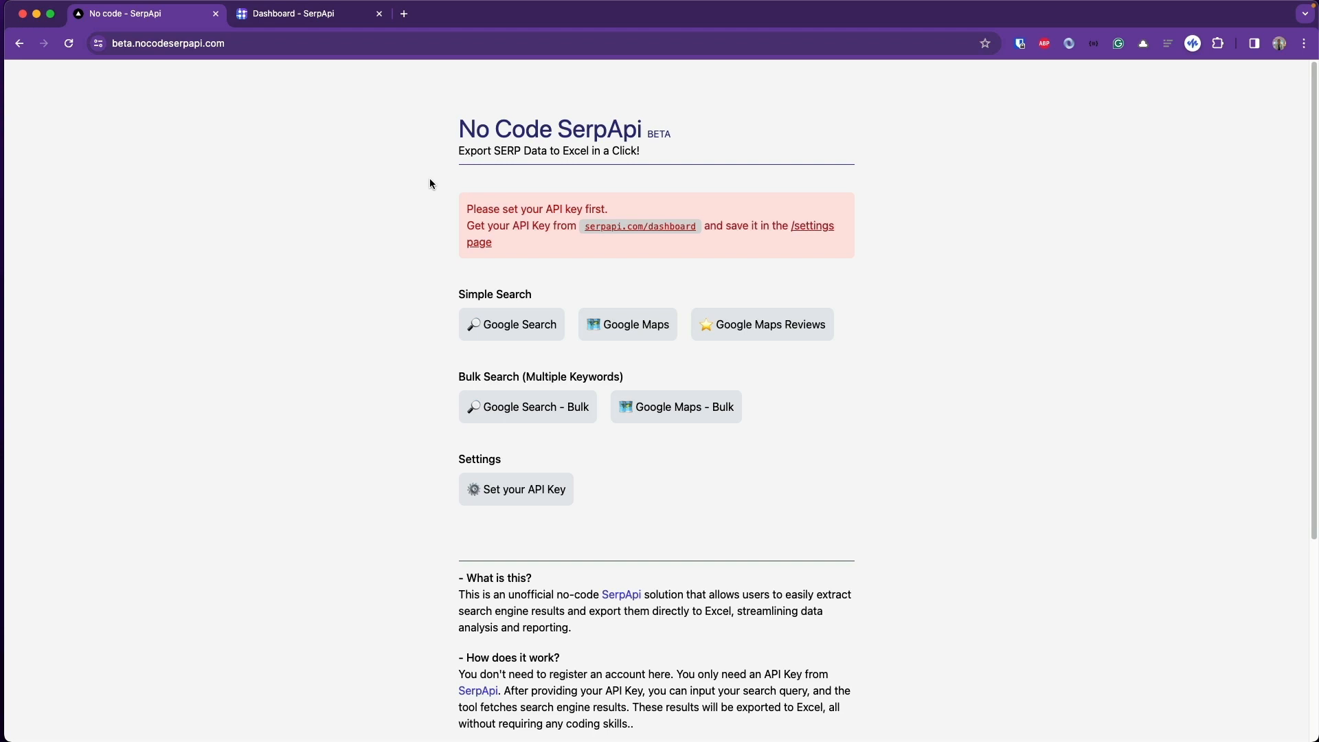
# - Paste and save the API key in settings, then go back to the home page
pyautogui.click(516, 490)
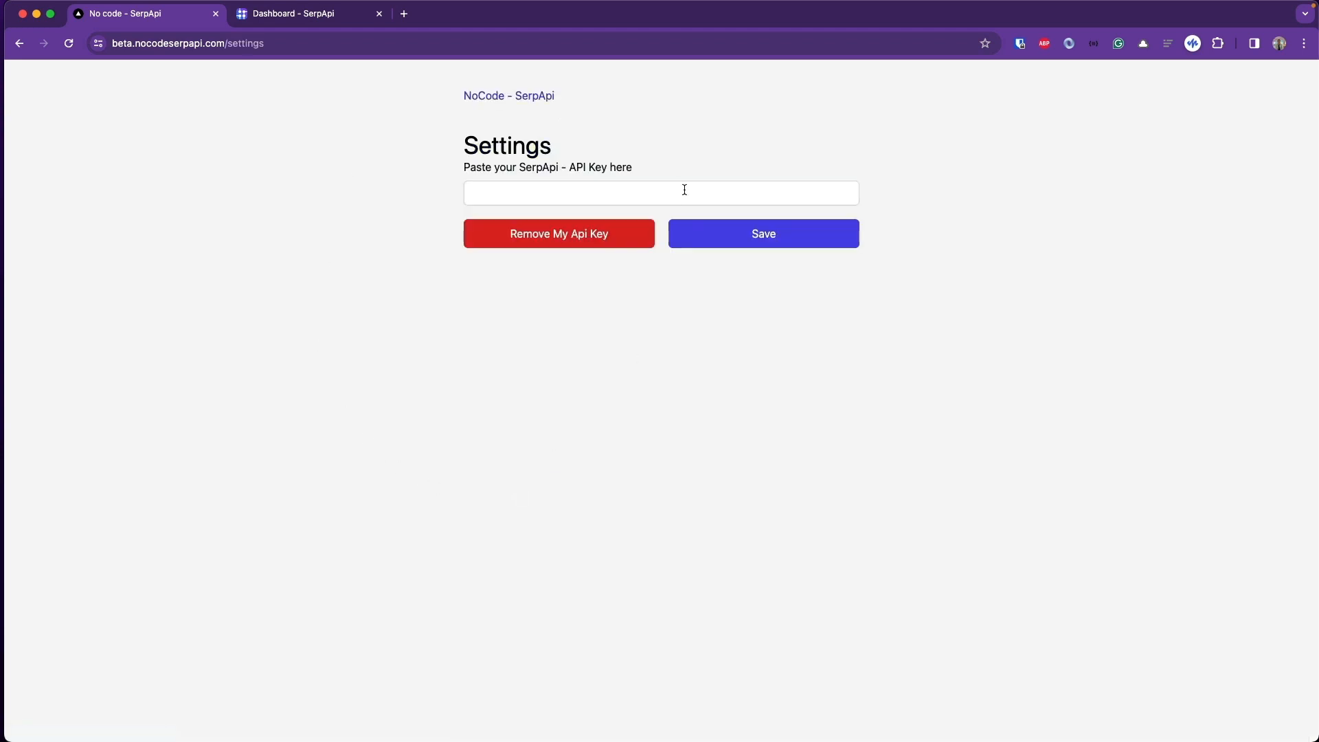
pyautogui.click(663, 192)
pyautogui.press('super+v')
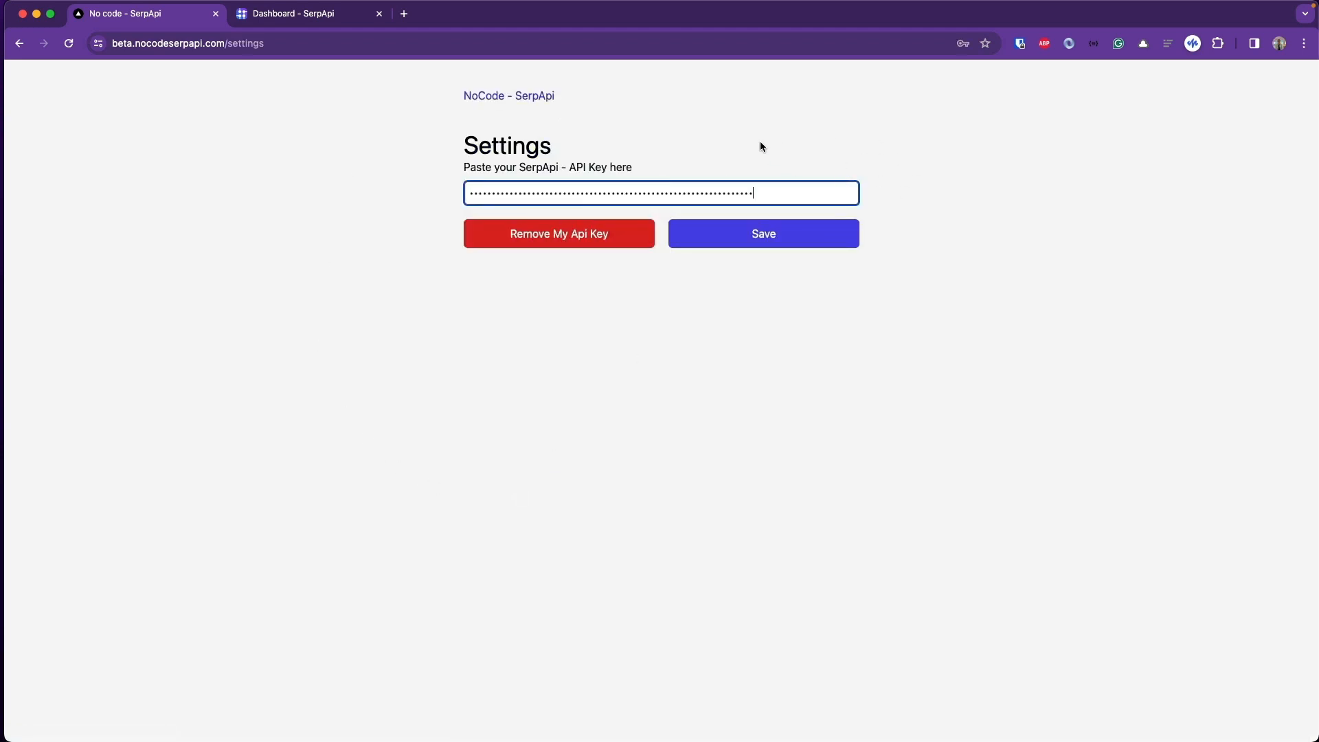
pyautogui.click(805, 239)
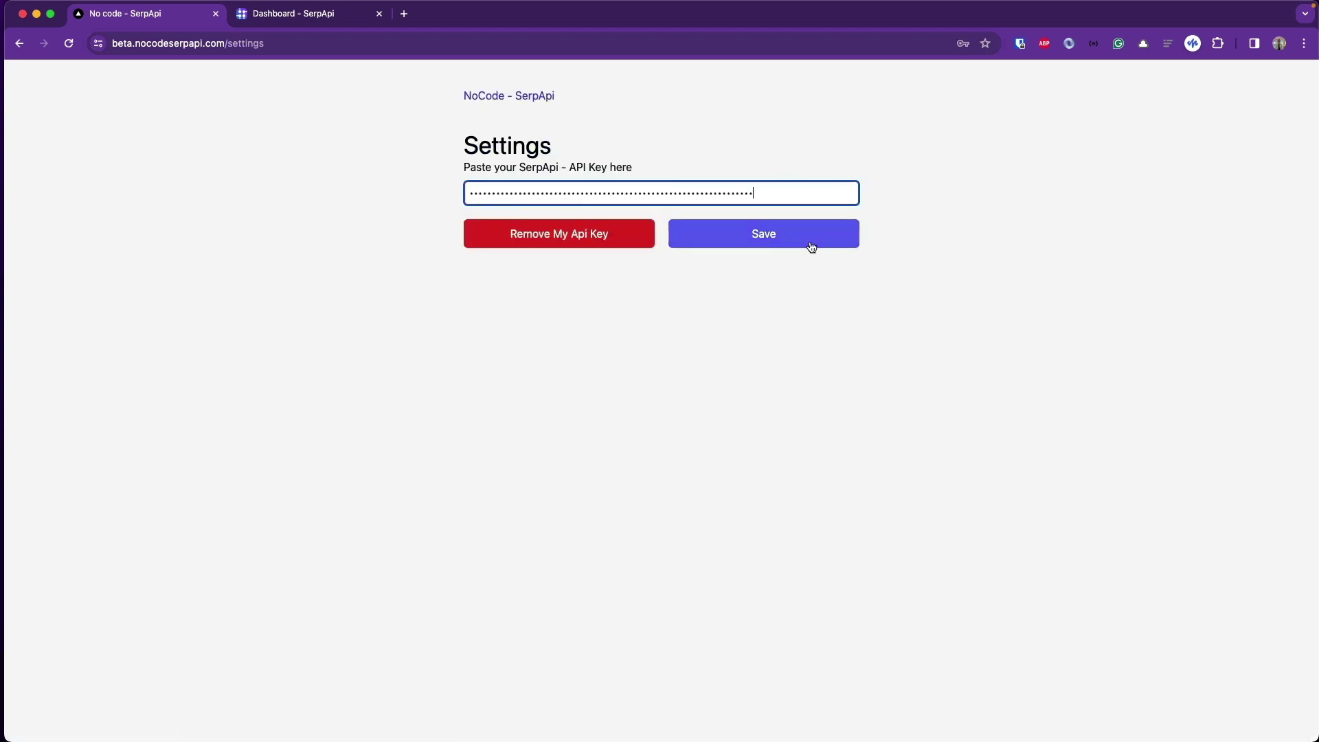
pyautogui.click(505, 96)
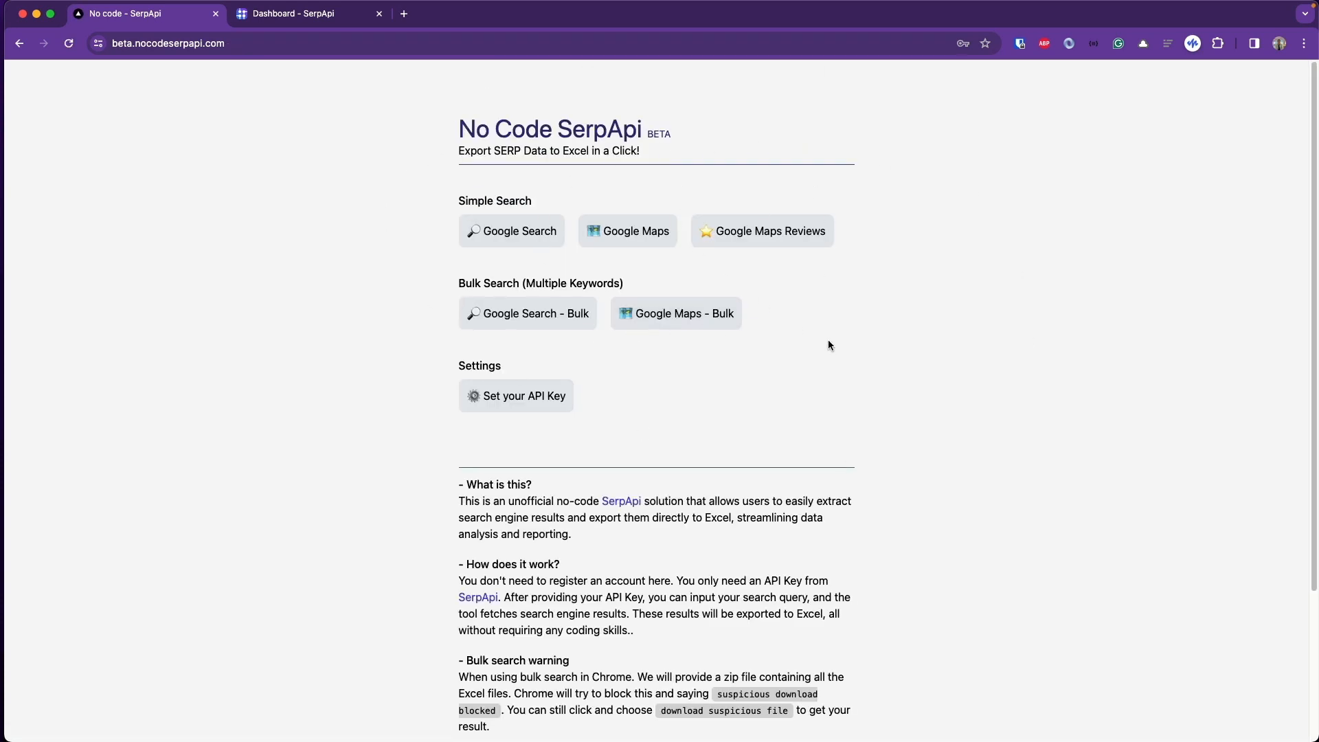
# - Search for gym with location picked by name as Community of Madrid, Spain
pyautogui.click(627, 231)
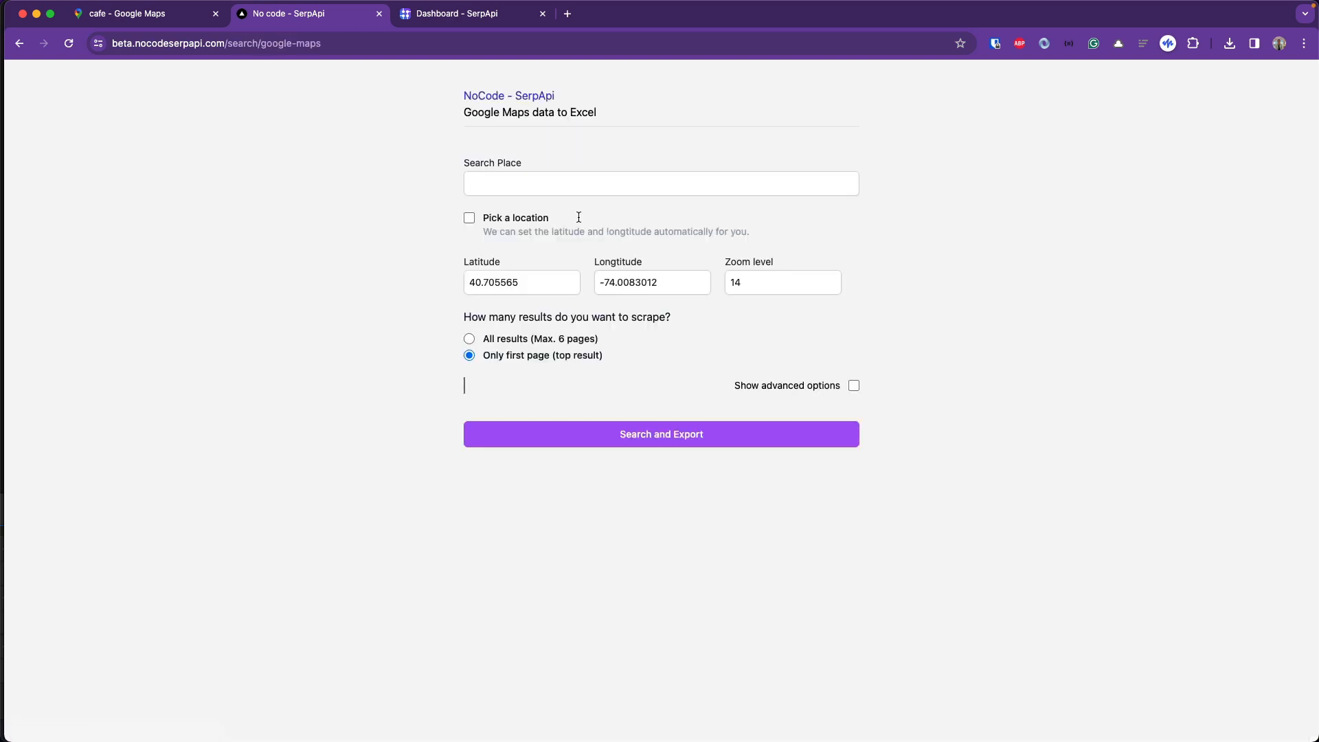
pyautogui.click(527, 179)
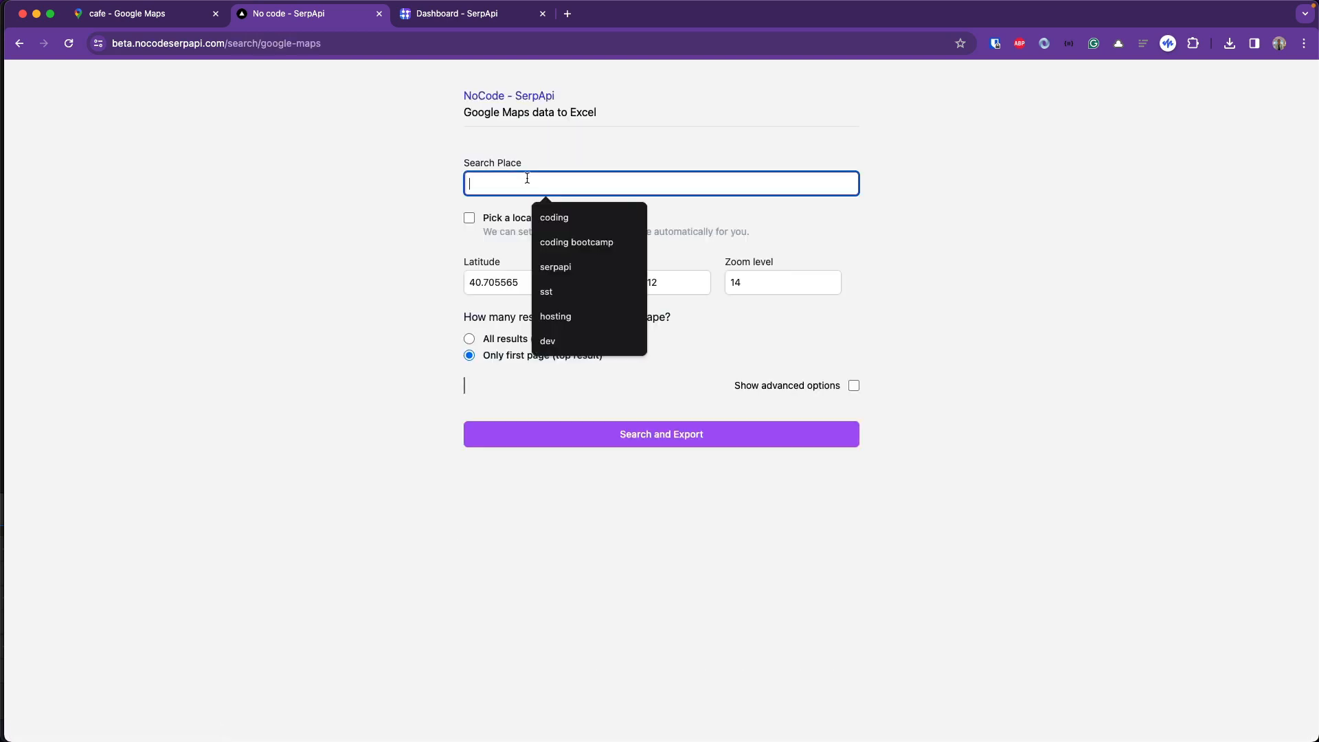
pyautogui.write('gym')
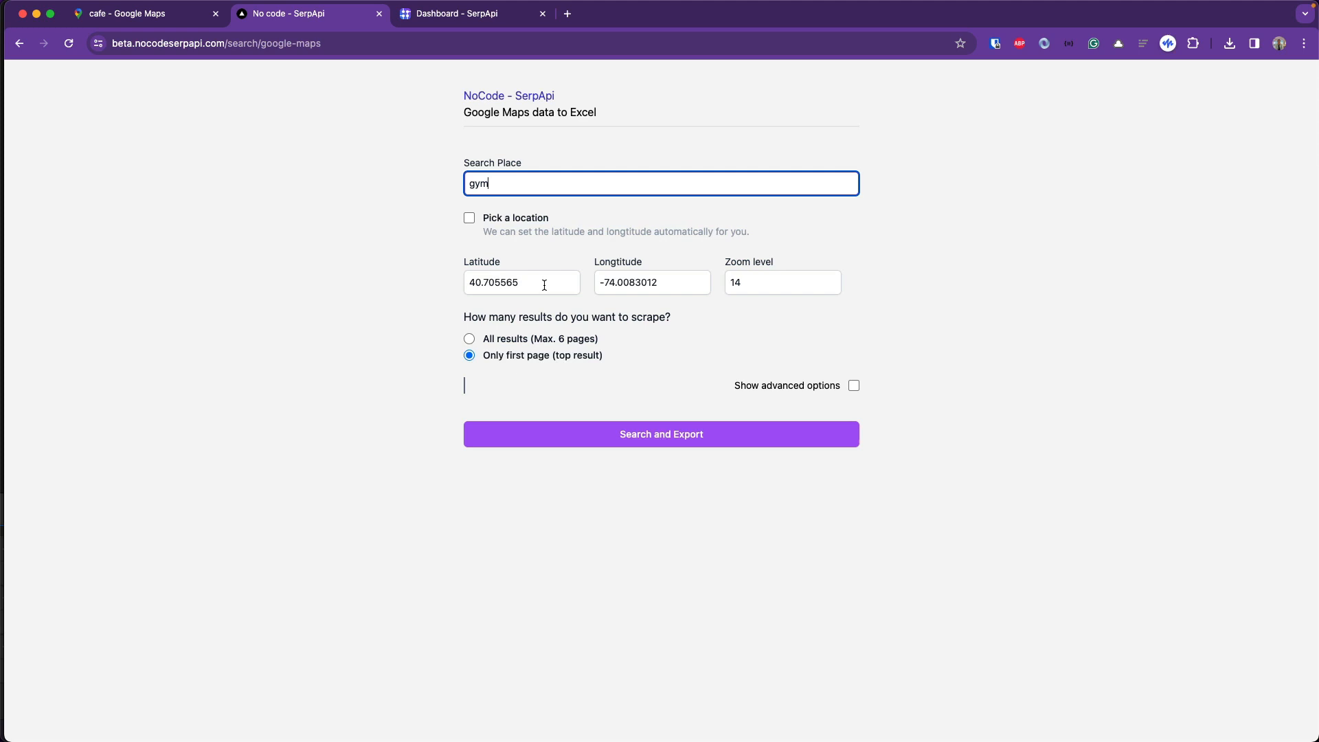
pyautogui.click(507, 217)
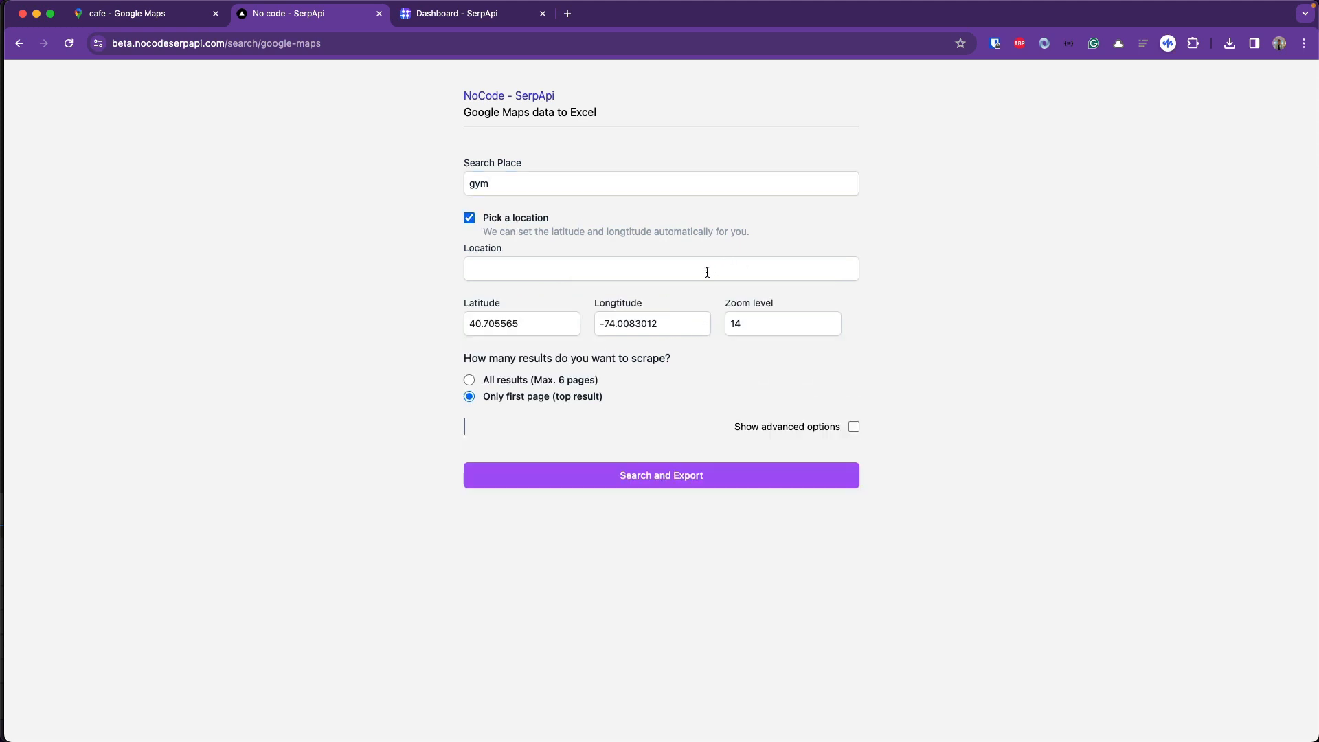
pyautogui.click(617, 268)
pyautogui.write('madrid')
pyautogui.click(560, 395)
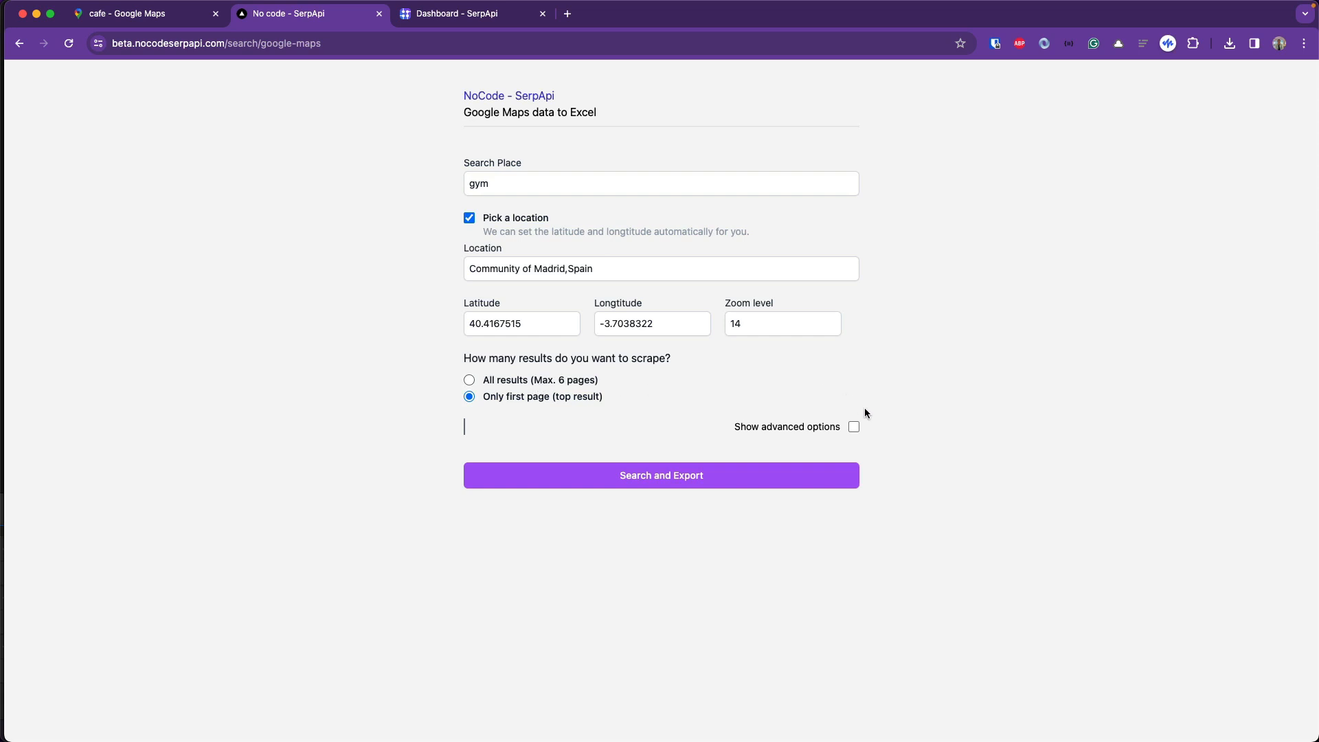
# - Reveal and hide the advanced localization options
pyautogui.click(855, 427)
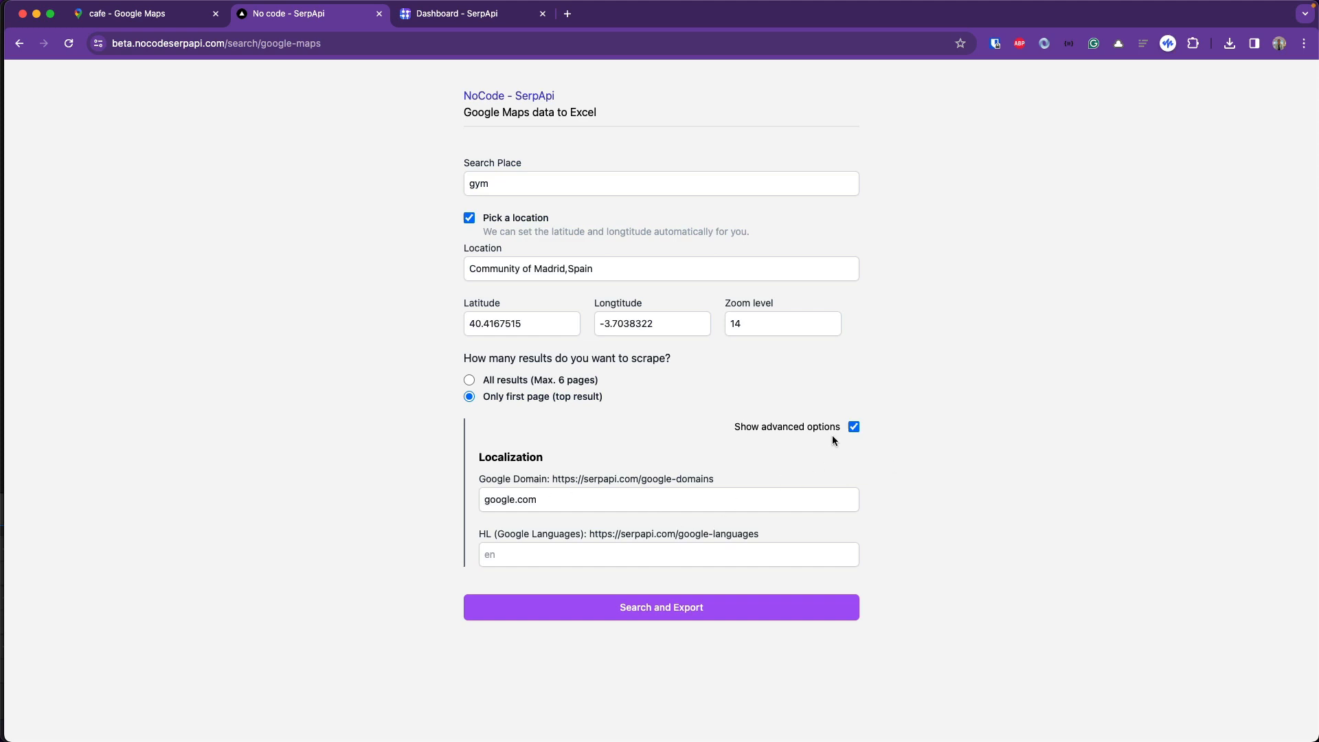
pyautogui.click(855, 427)
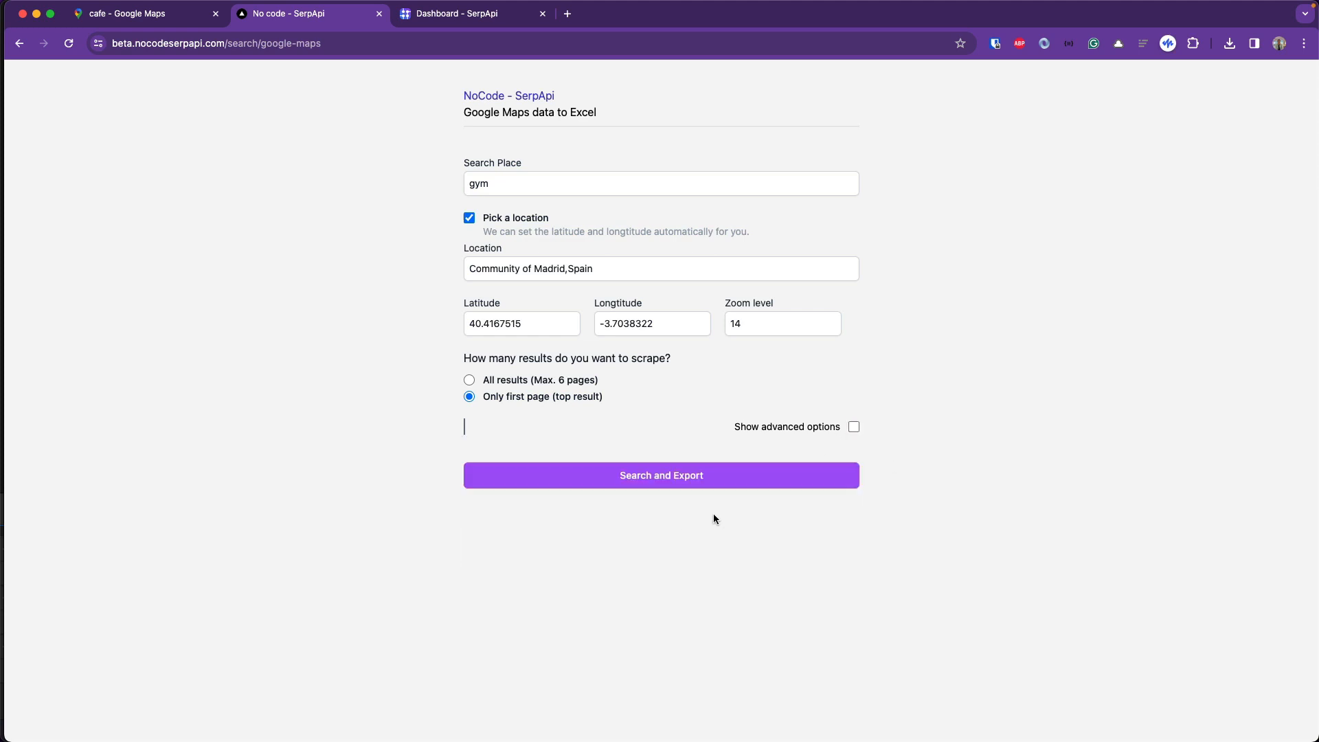
# - Run the export, confirm one credit, and open the downloaded search-result-gym.xlsx
pyautogui.click(676, 475)
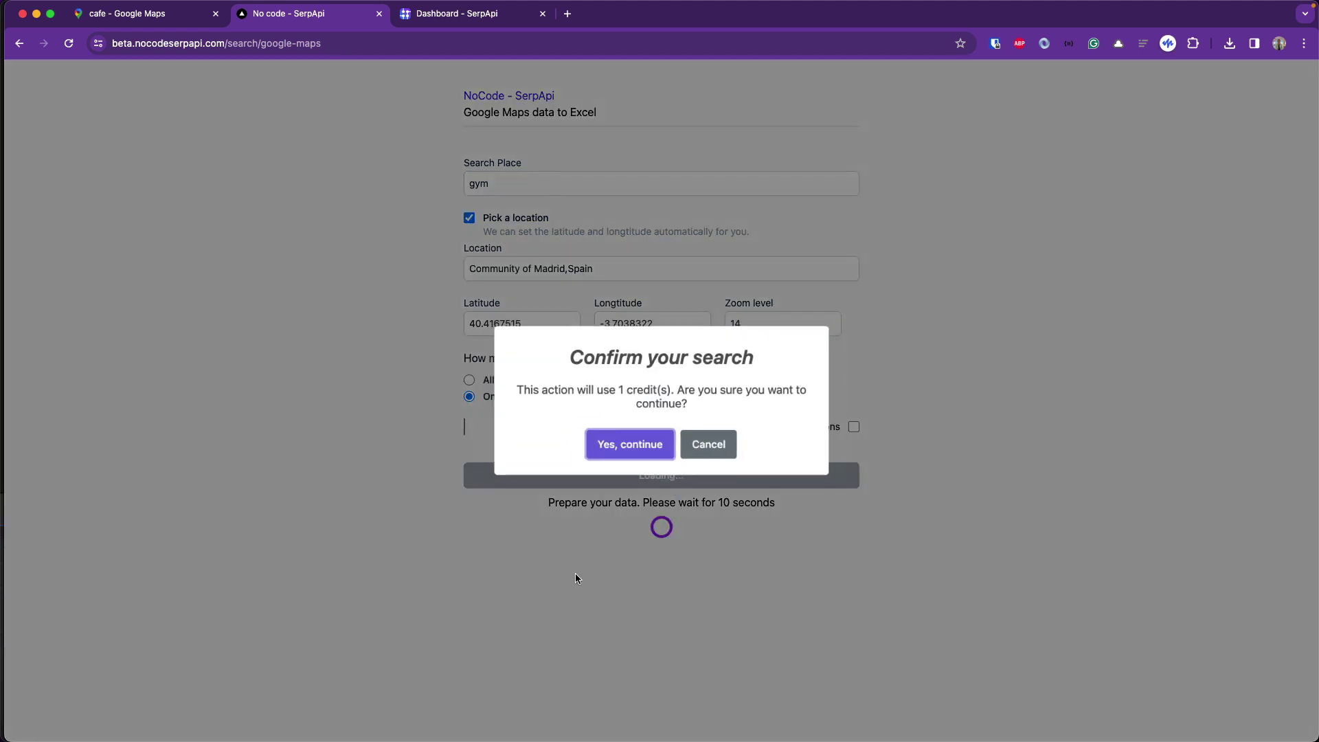
pyautogui.click(628, 446)
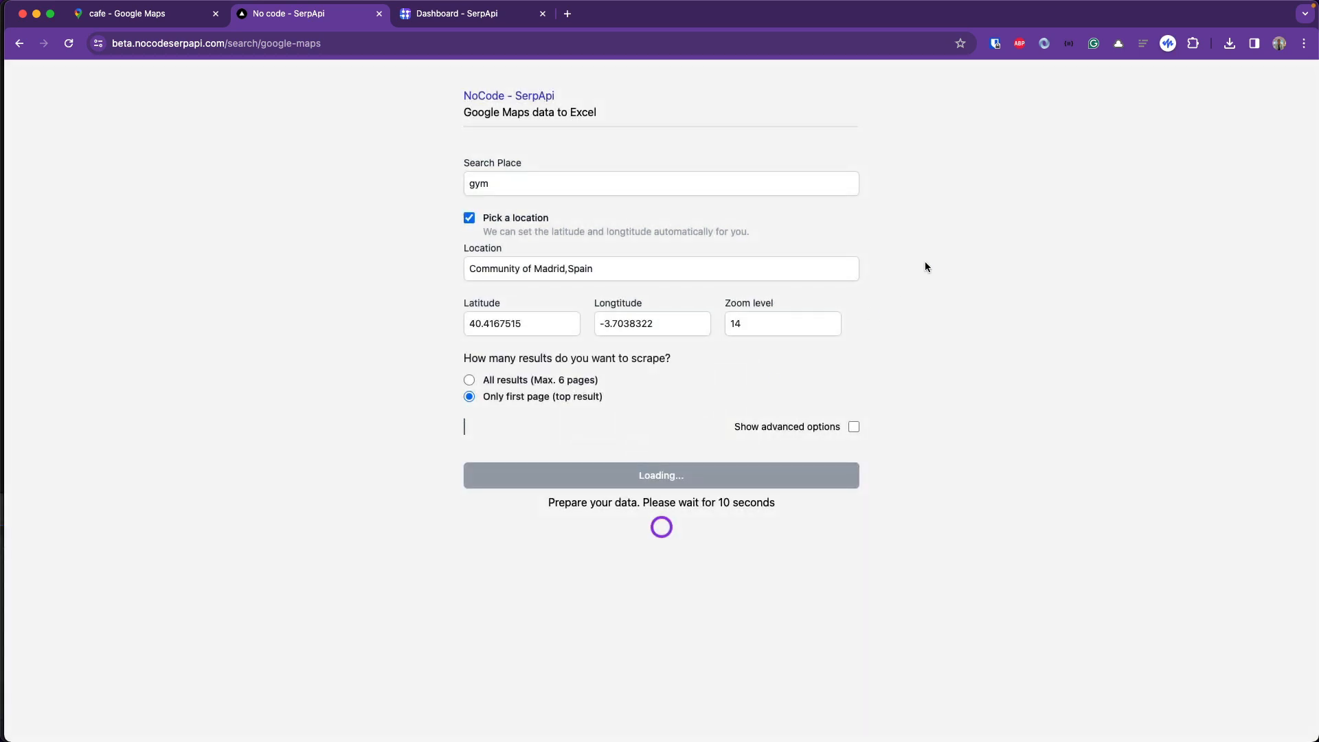
pyautogui.click(1084, 74)
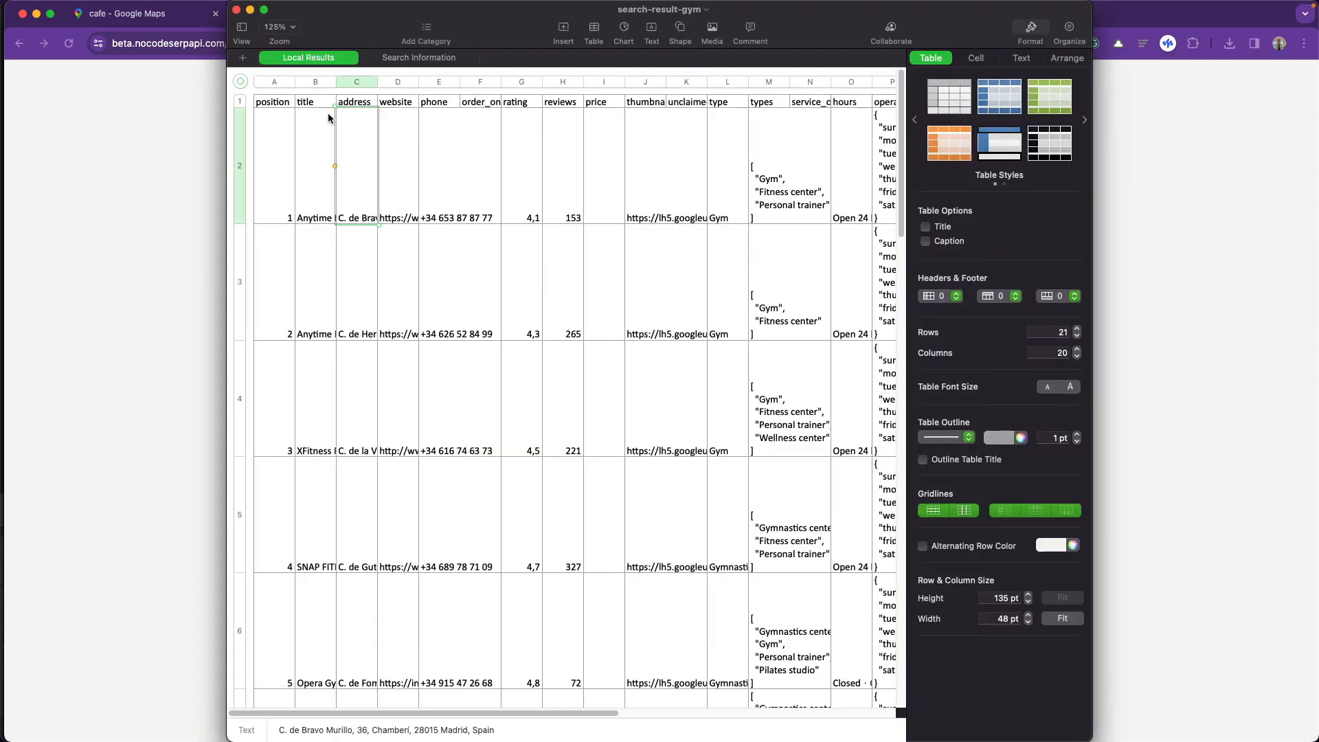
pyautogui.moveTo(357, 81)
pyautogui.scroll(-5, 546, 289)
pyautogui.scroll(-5, 541, 309)
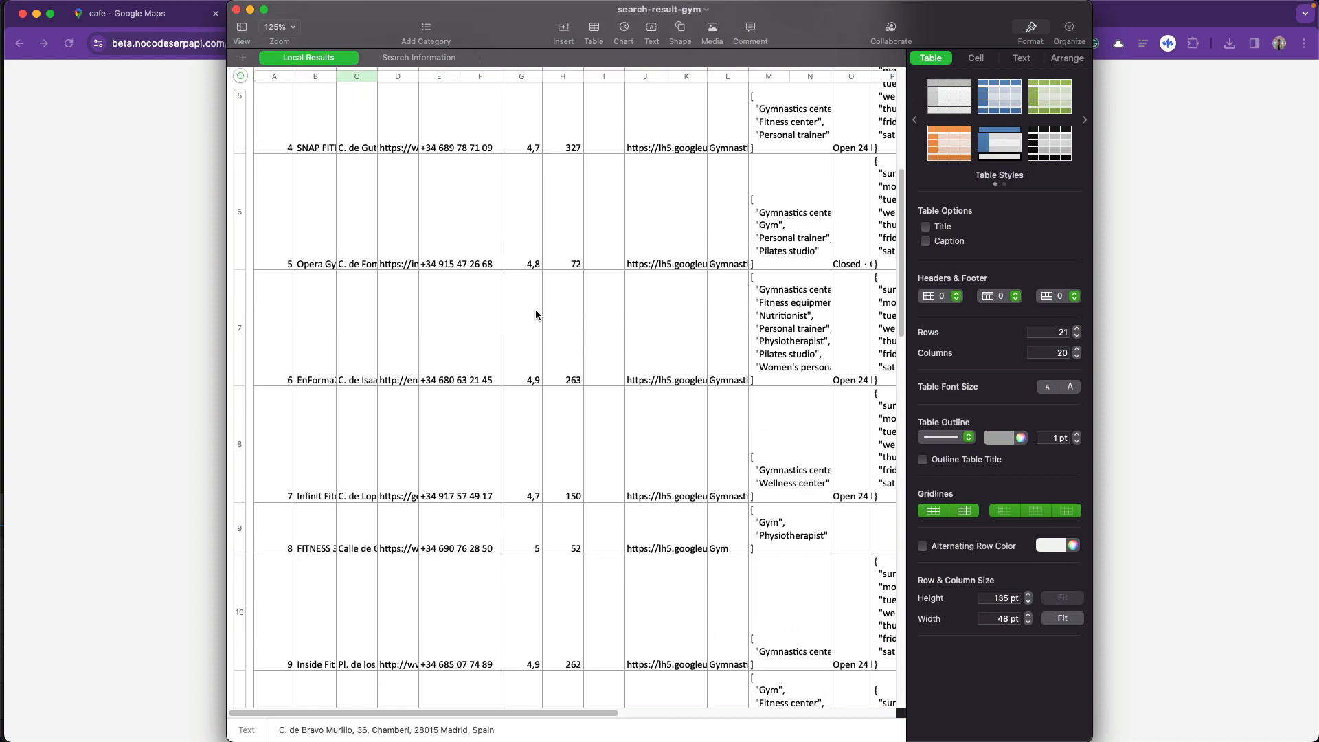
pyautogui.scroll(-4, 536, 313)
pyautogui.scroll(-4, 535, 309)
pyautogui.scroll(-3, 534, 309)
pyautogui.scroll(10, 534, 310)
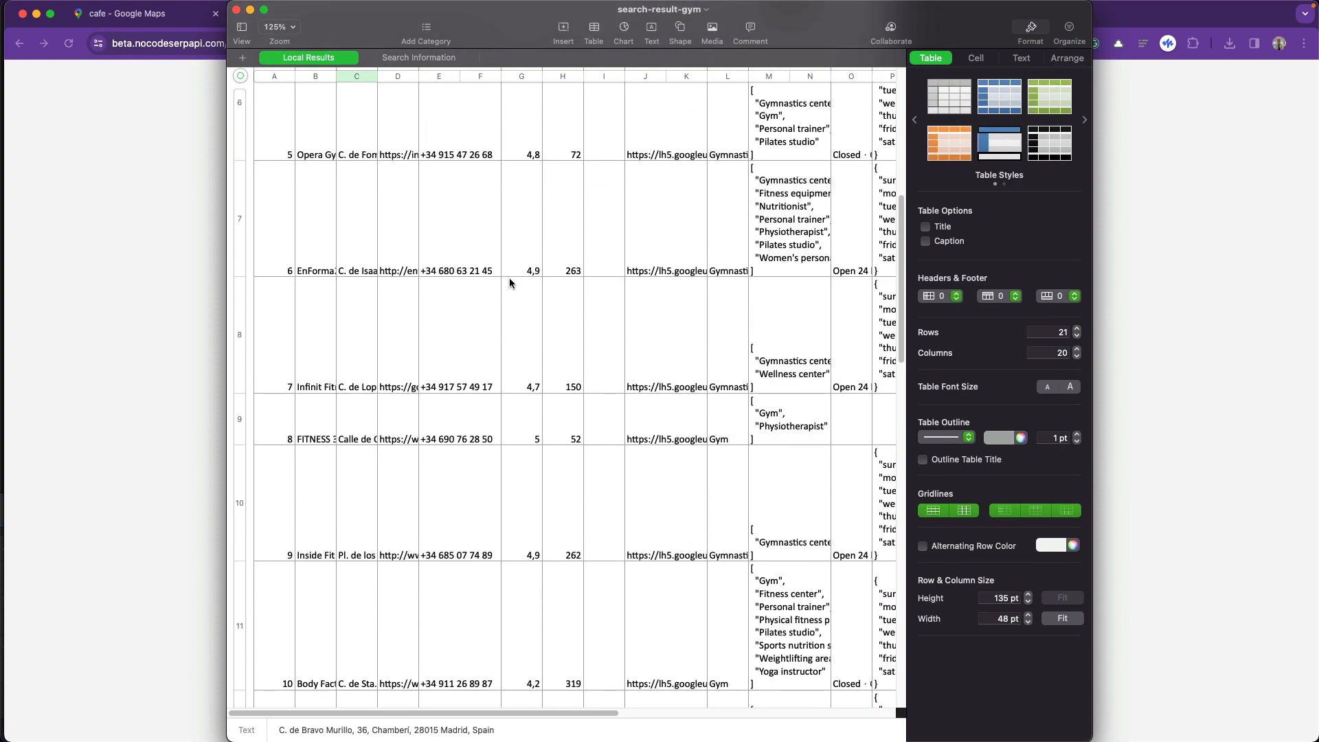
pyautogui.scroll(-5, 510, 277)
# - Leave the Numbers spreadsheet and return to the browser
pyautogui.press('super+Tab')
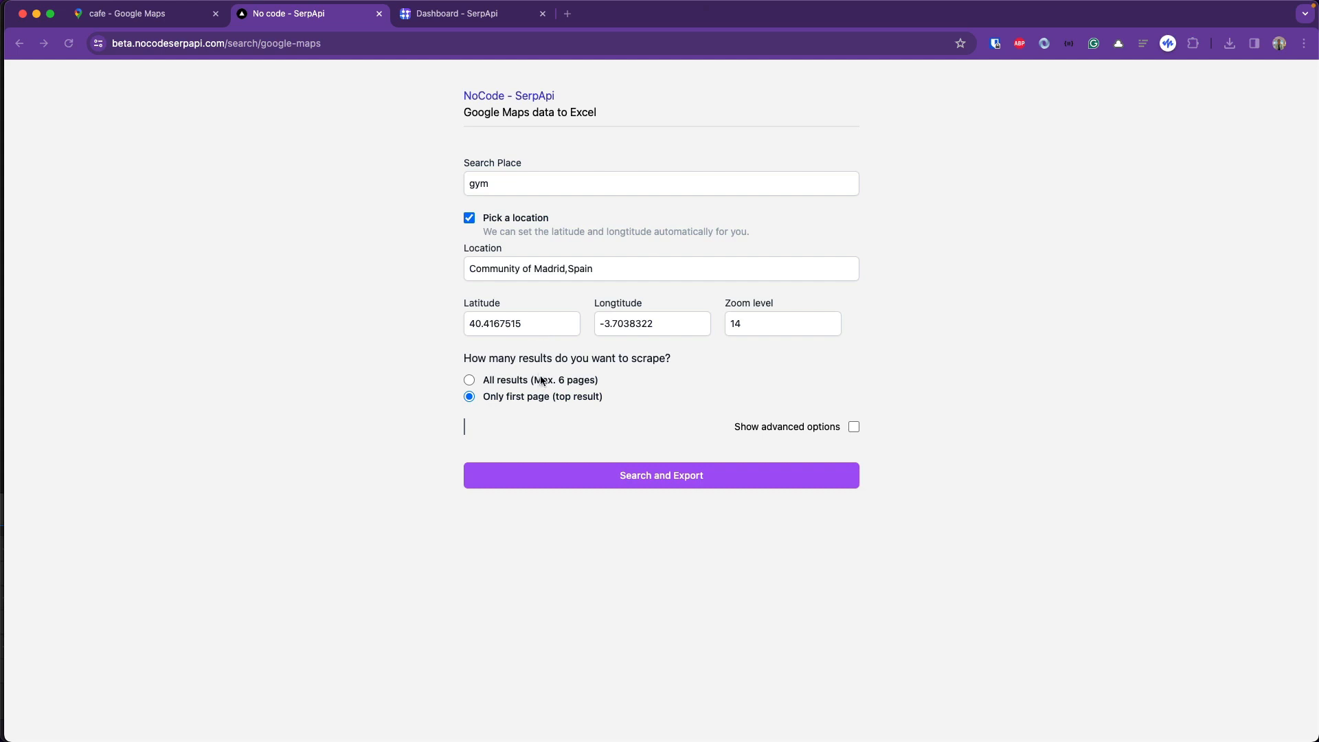
# - Choose All results (Max. 6 pages), rerun the export and confirm about six credits
pyautogui.click(469, 381)
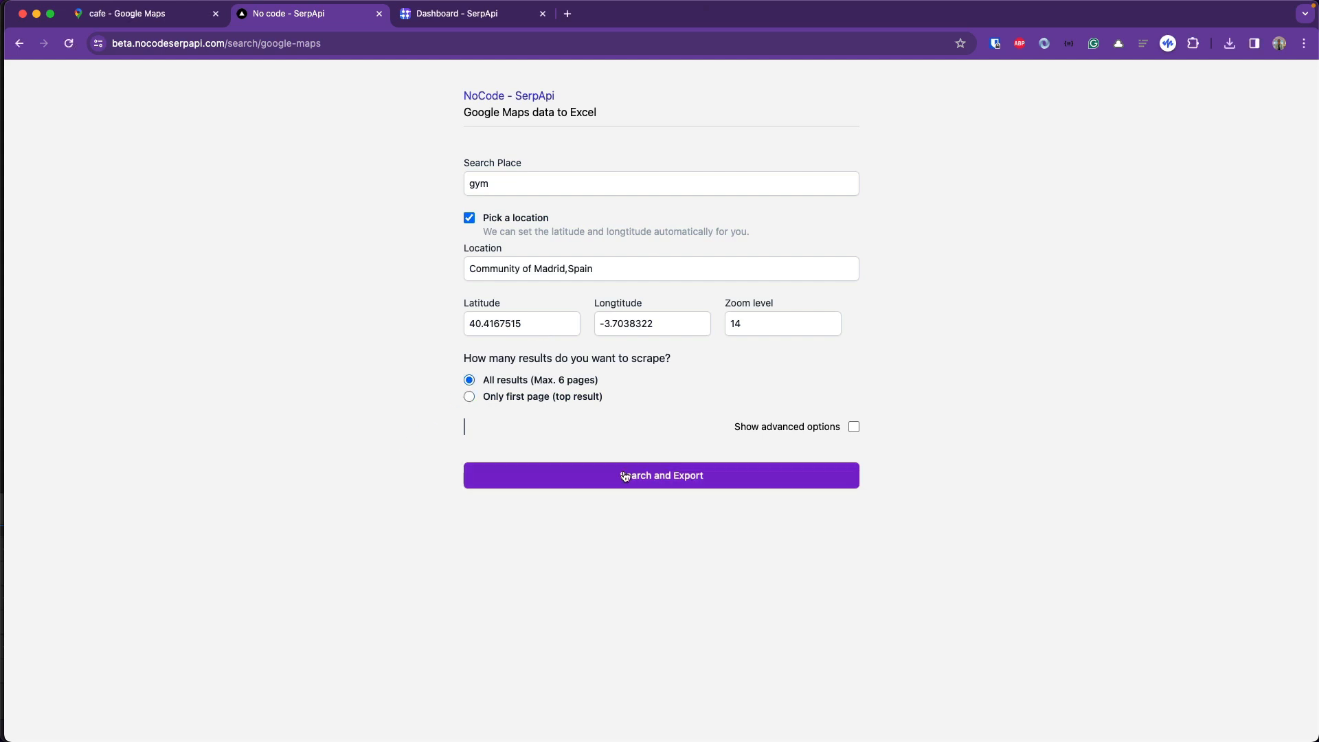
pyautogui.click(650, 475)
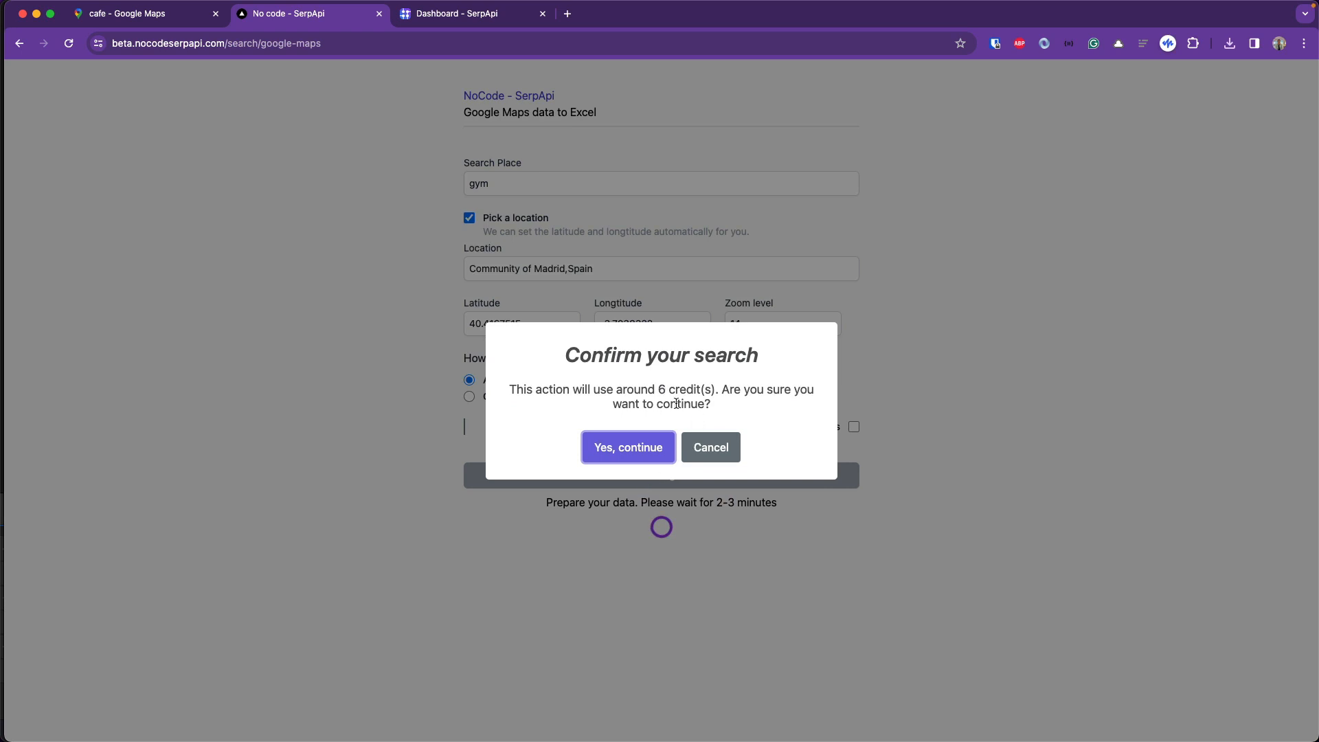
pyautogui.click(647, 451)
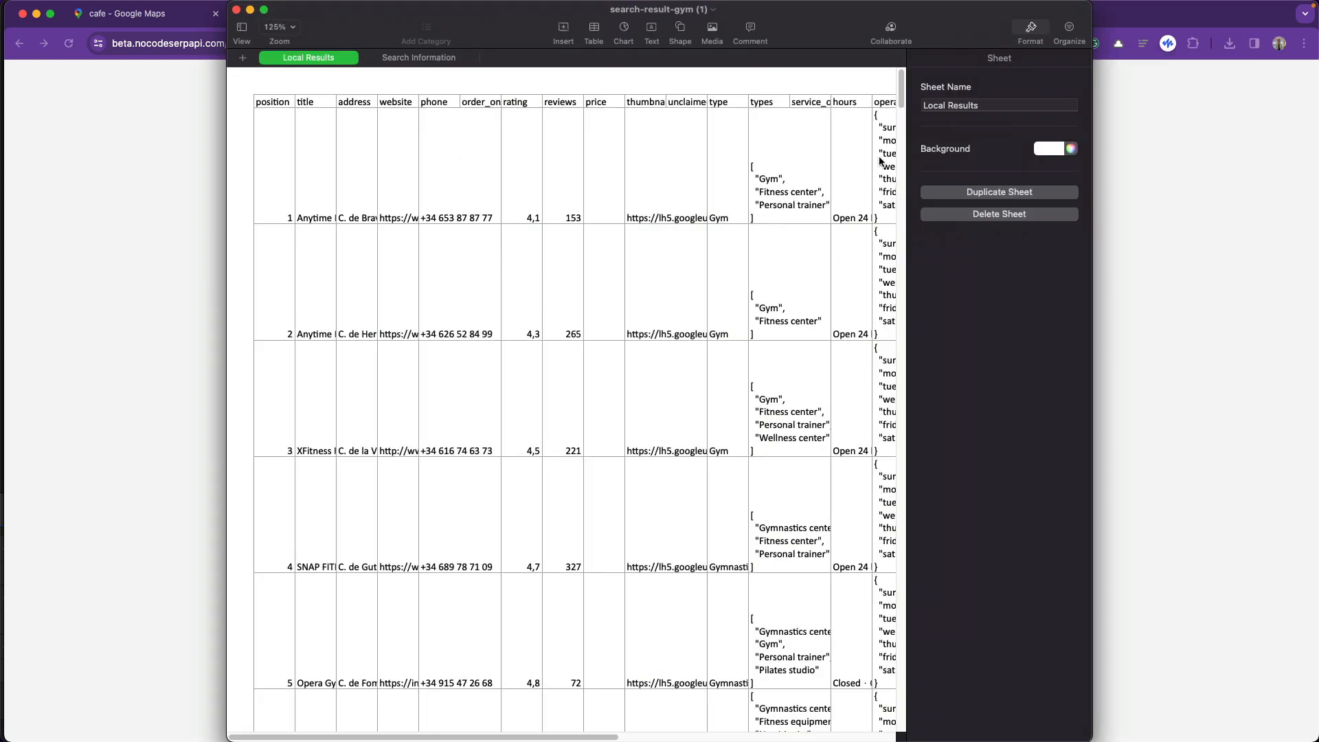
pyautogui.moveTo(902, 91)
pyautogui.mouseDown()
pyautogui.moveTo(872, 391)
pyautogui.moveTo(823, 669)
pyautogui.moveTo(761, 126)
pyautogui.mouseUp()
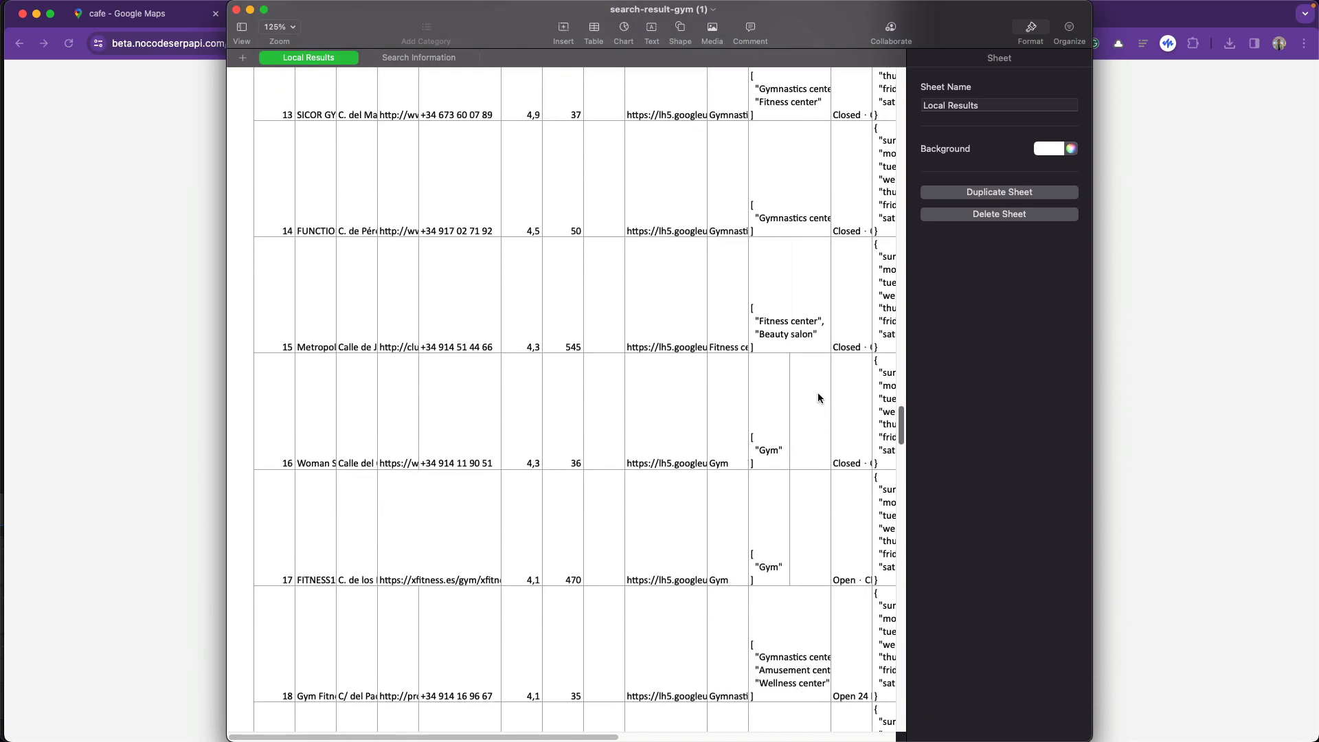